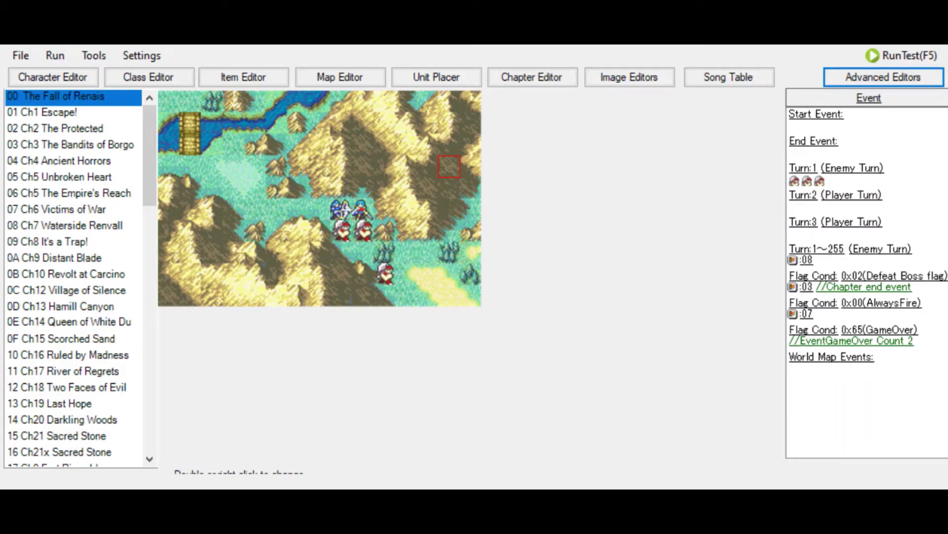
- Open the Support Editor and scroll the Name list, with Eirika's seven partners shown
click(38, 80)
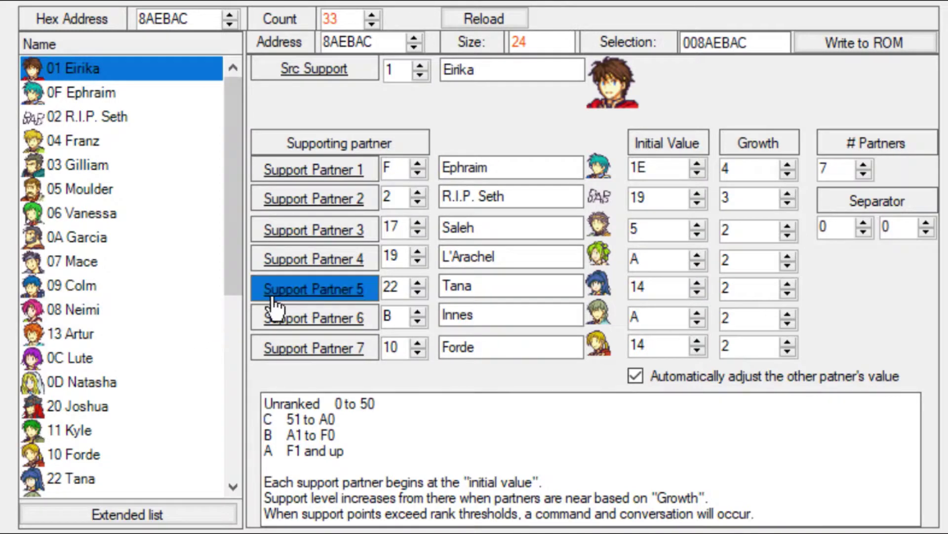
scroll(129, 287, down, 3)
scroll(126, 284, down, 2)
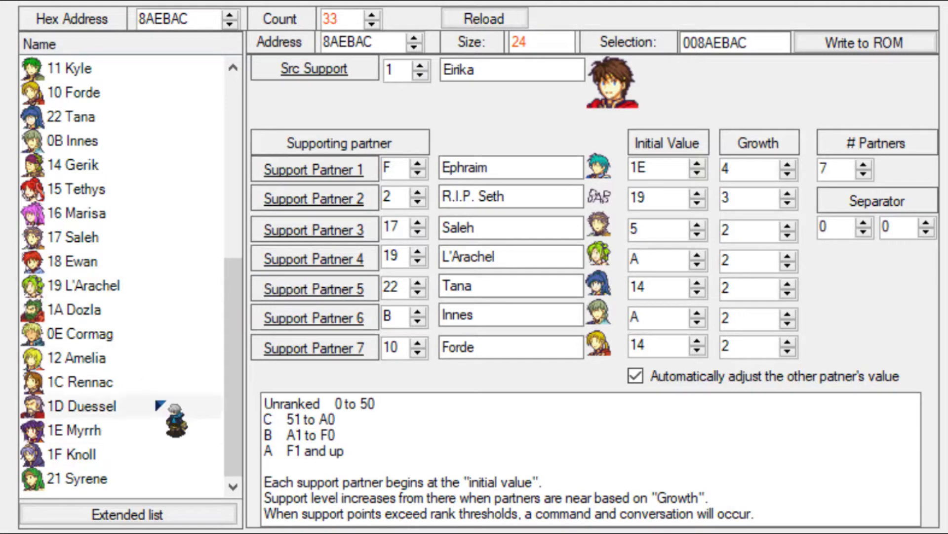
scroll(127, 267, up, 2)
scroll(127, 355, down, 1)
scroll(125, 352, down, 1)
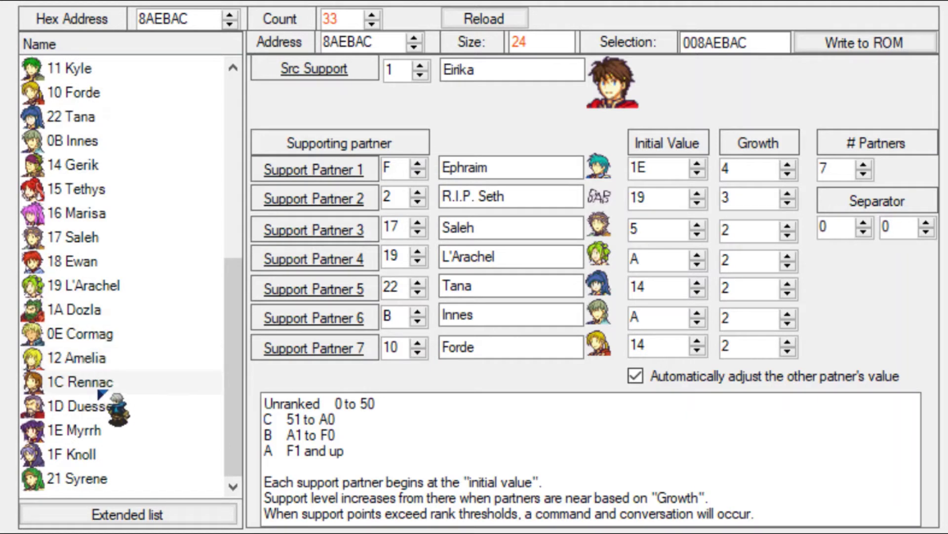
scroll(115, 291, up, 1)
scroll(119, 306, down, 1)
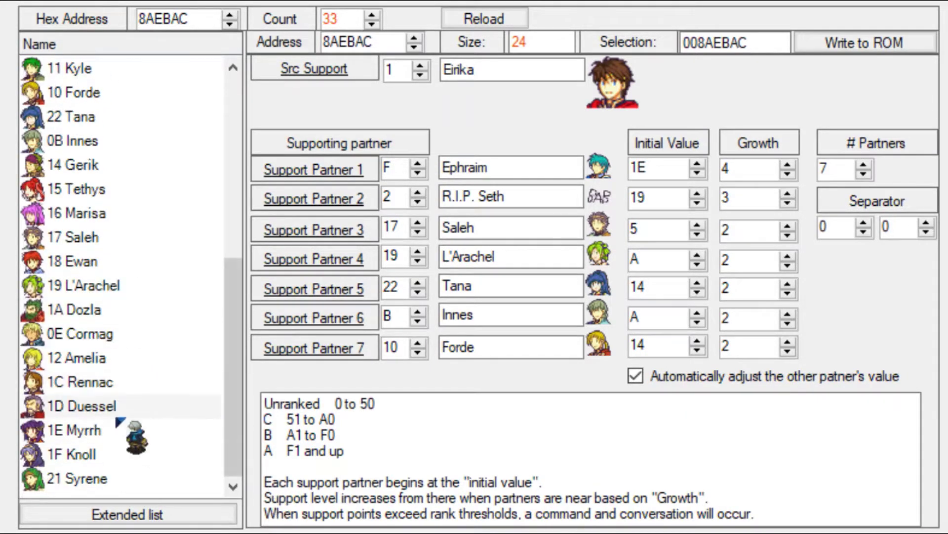
scroll(143, 460, up, 5)
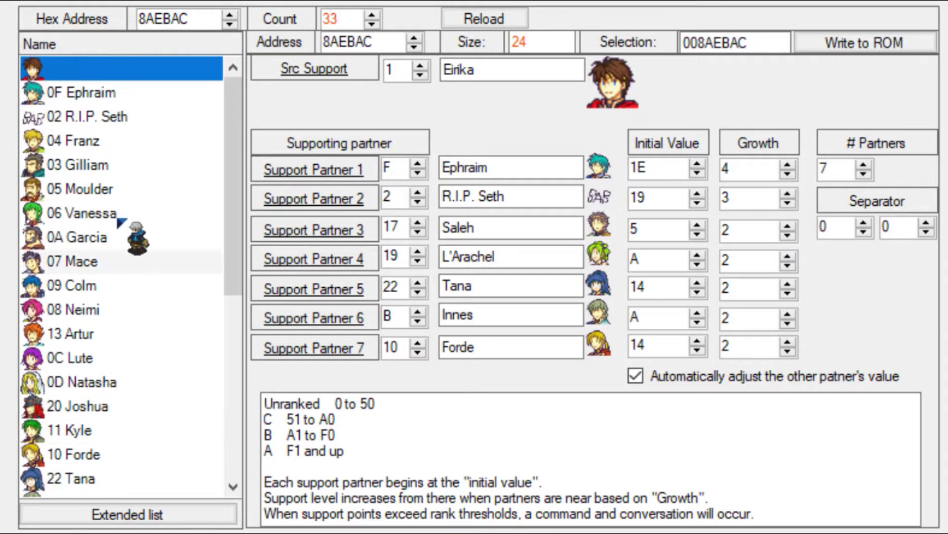
scroll(169, 383, down, 5)
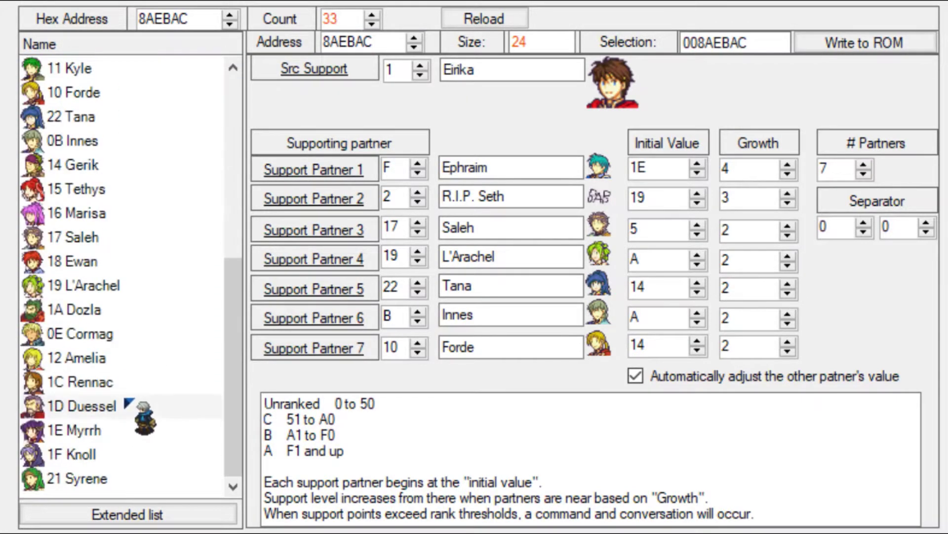
scroll(168, 232, up, 5)
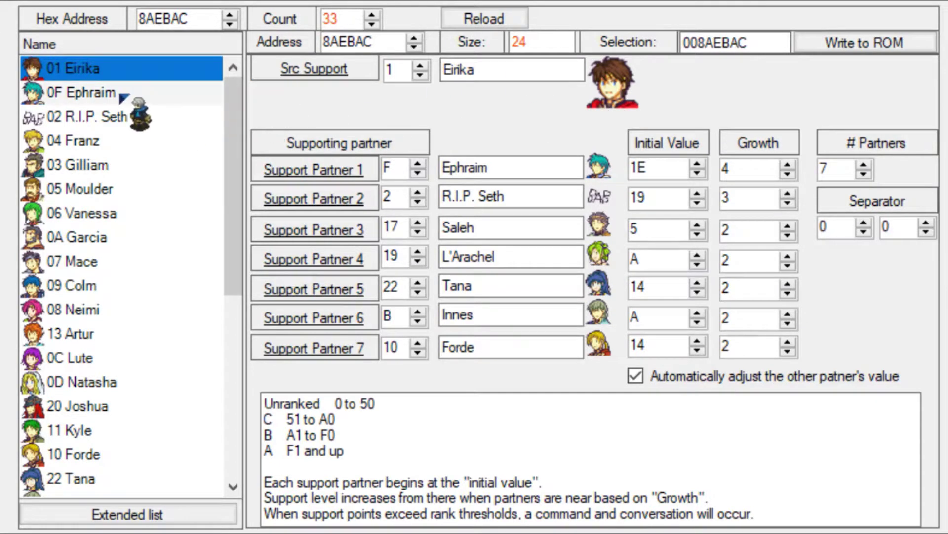
click(130, 97)
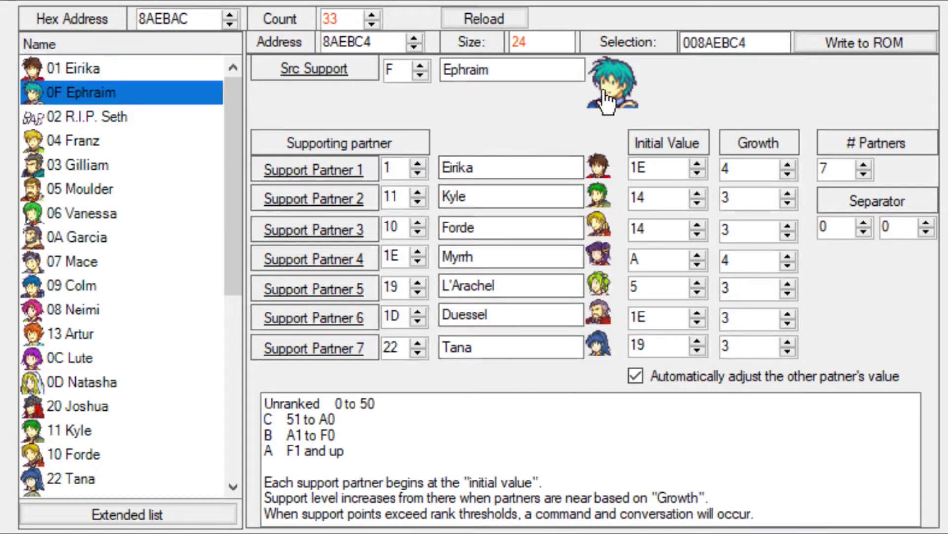
click(82, 121)
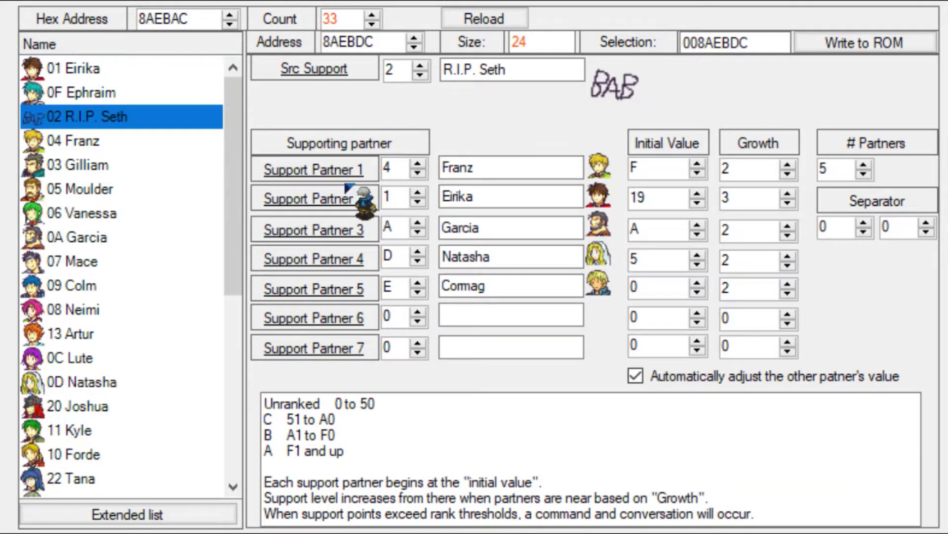
click(144, 69)
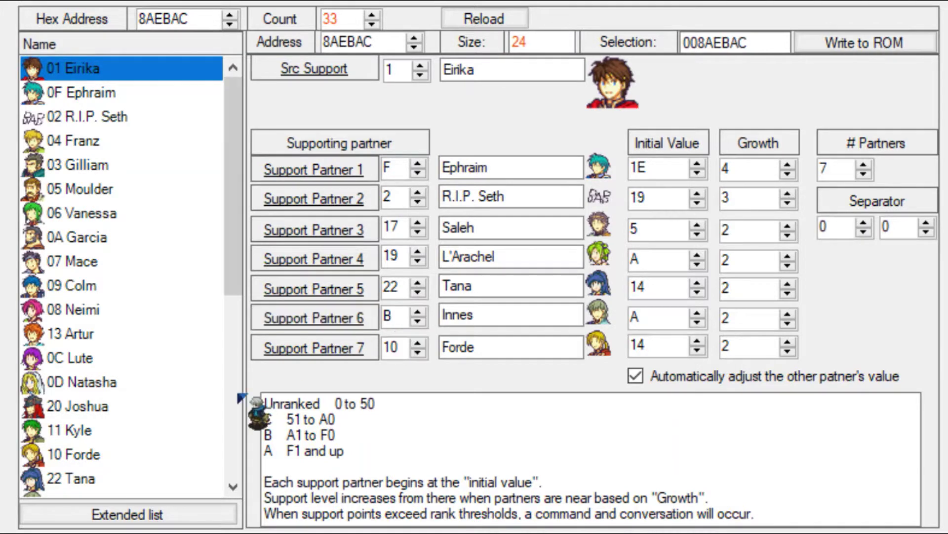
- Load 10 Forde's support entry, listing five partners starting with Kyle
scroll(153, 341, down, 4)
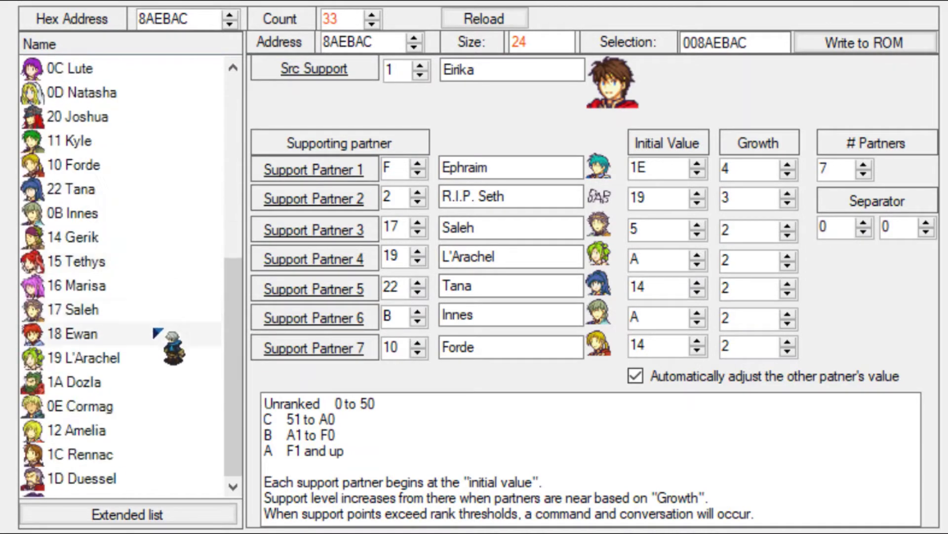
scroll(153, 341, down, 1)
scroll(127, 148, up, 4)
scroll(94, 207, up, 1)
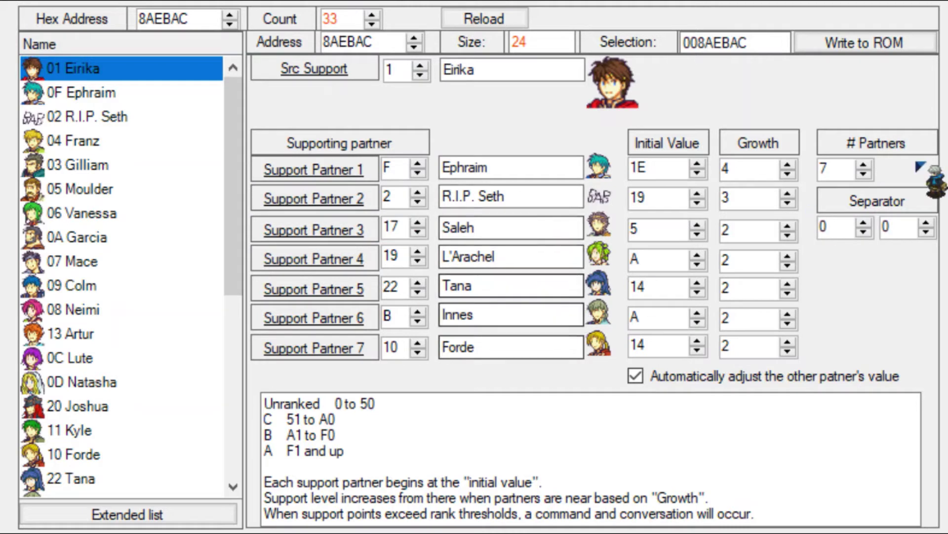
scroll(99, 396, down, 2)
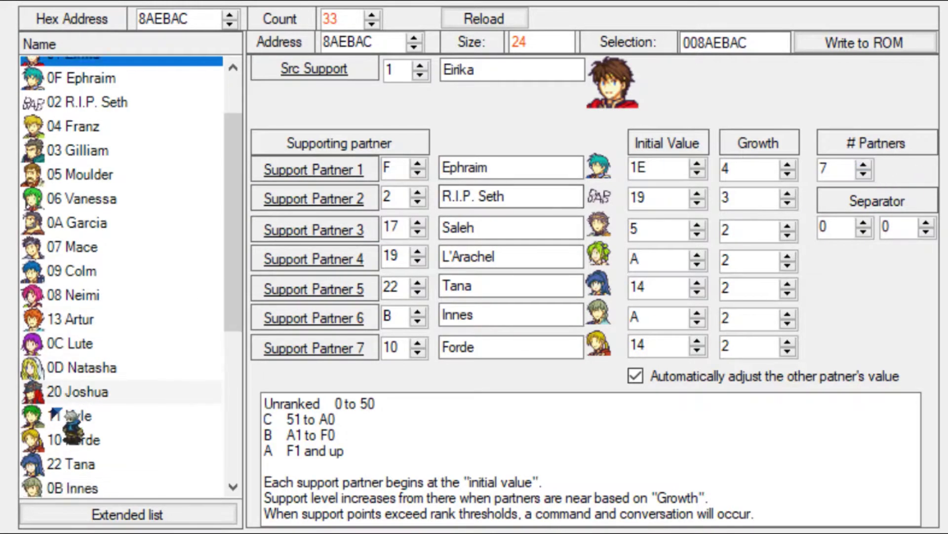
click(80, 318)
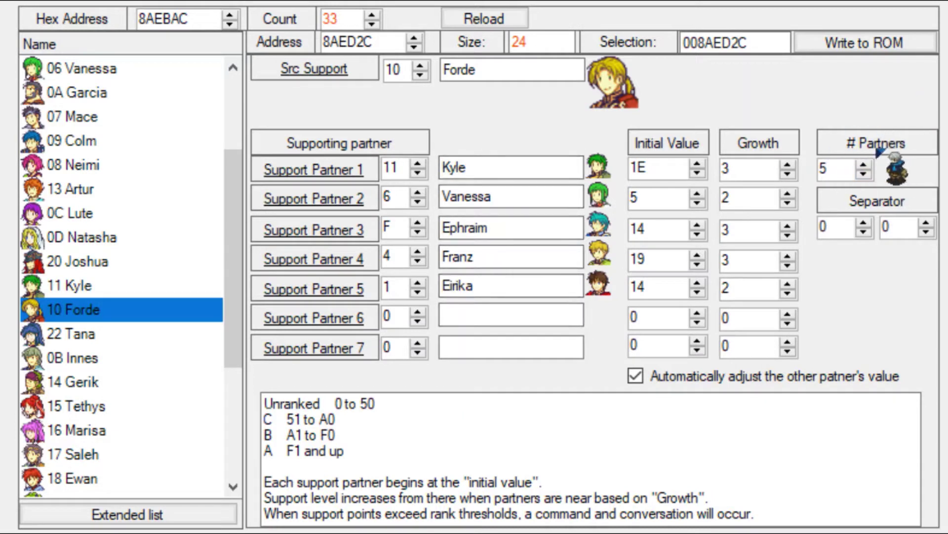
- Write 2 to Forde's sixth partner slot, then reset it to 0 and write again
scroll(191, 158, up, 2)
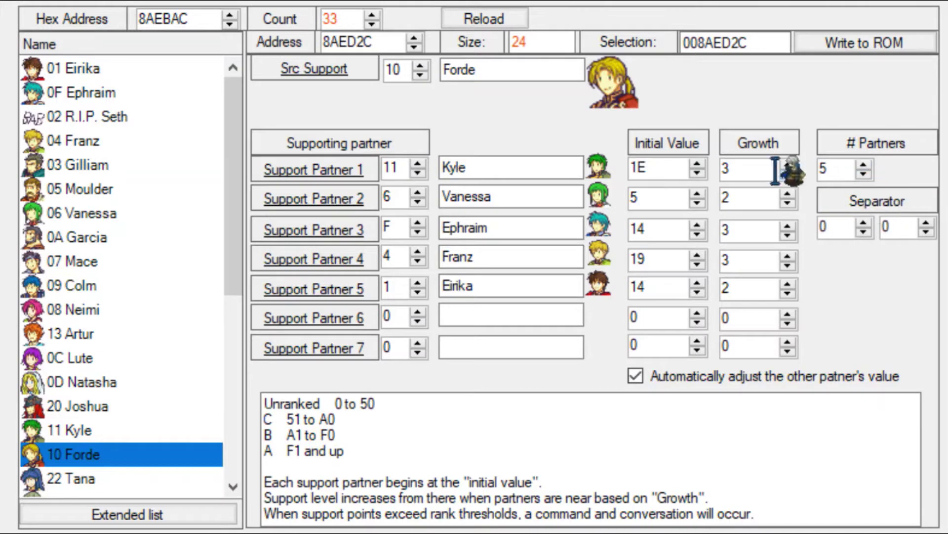
click(399, 315)
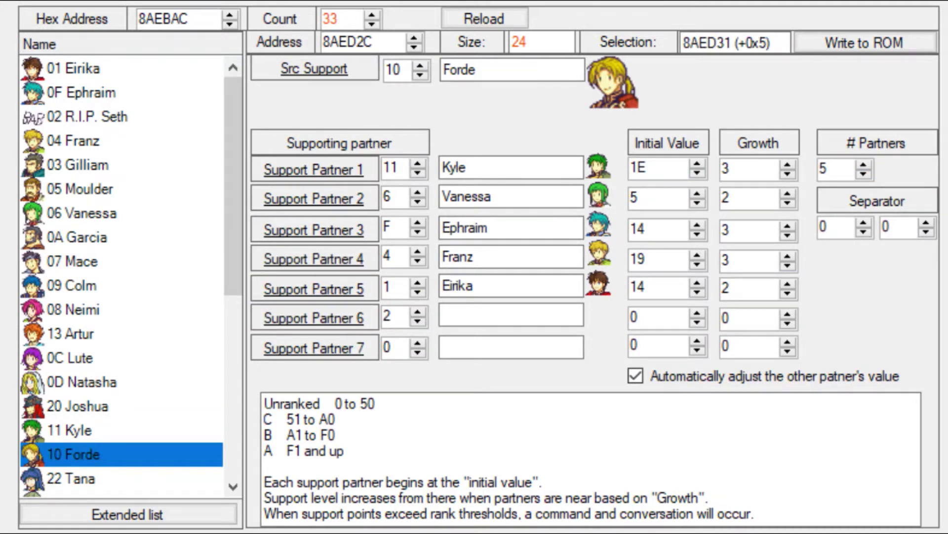
text(2)
click(865, 43)
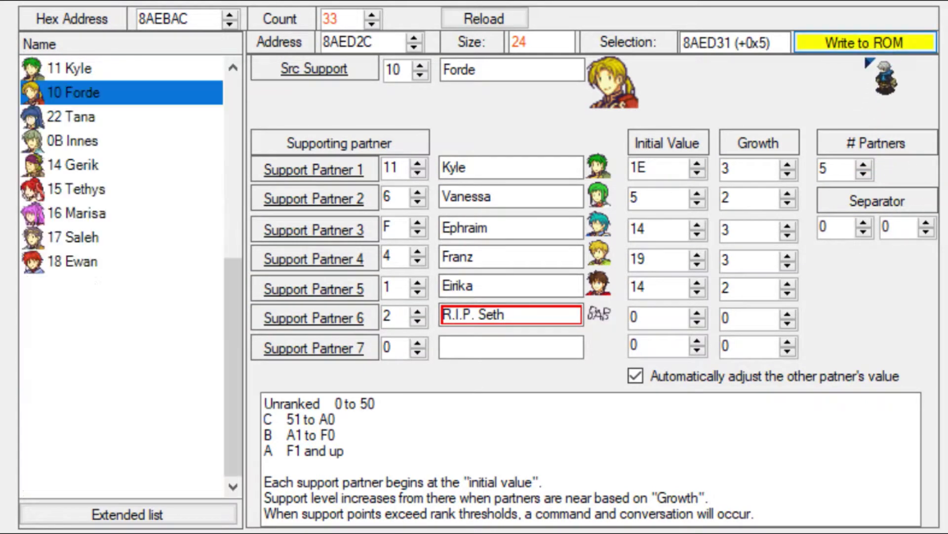
click(396, 316)
text(0)
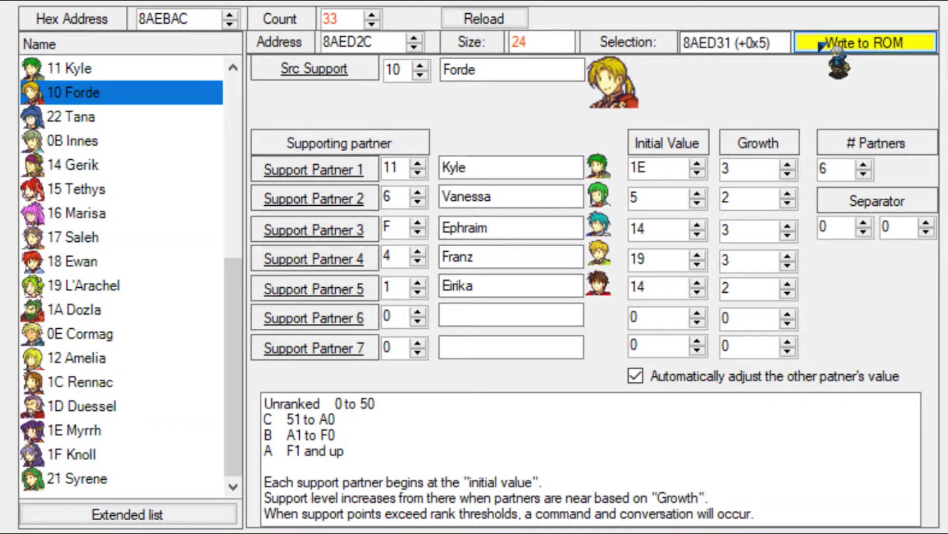
click(893, 34)
- Check Forde's partner count, then load 01 Eirika's support entry
click(812, 168)
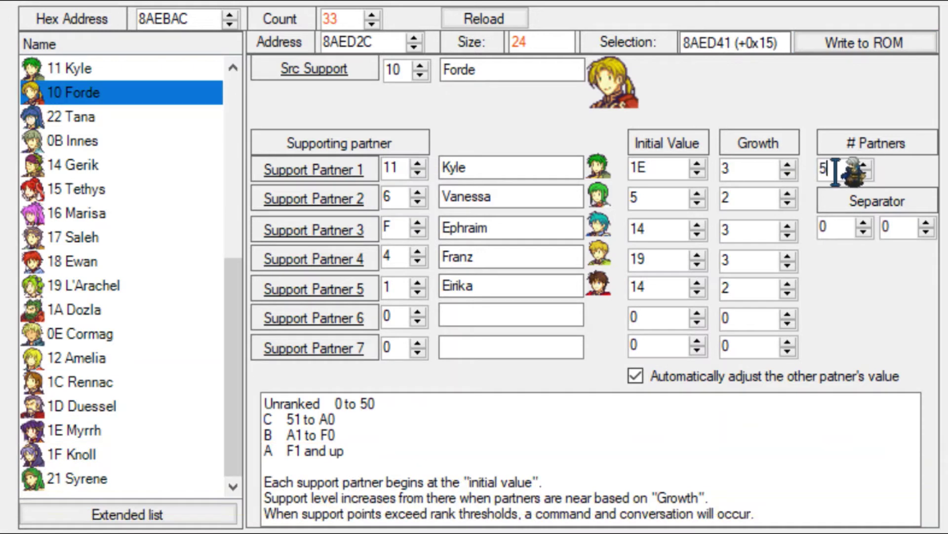
scroll(42, 197, up, 5)
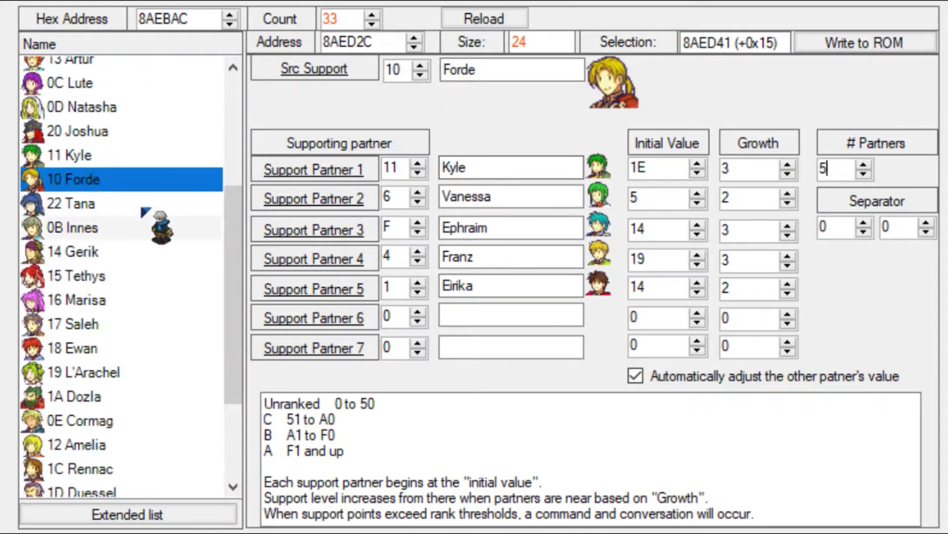
click(93, 74)
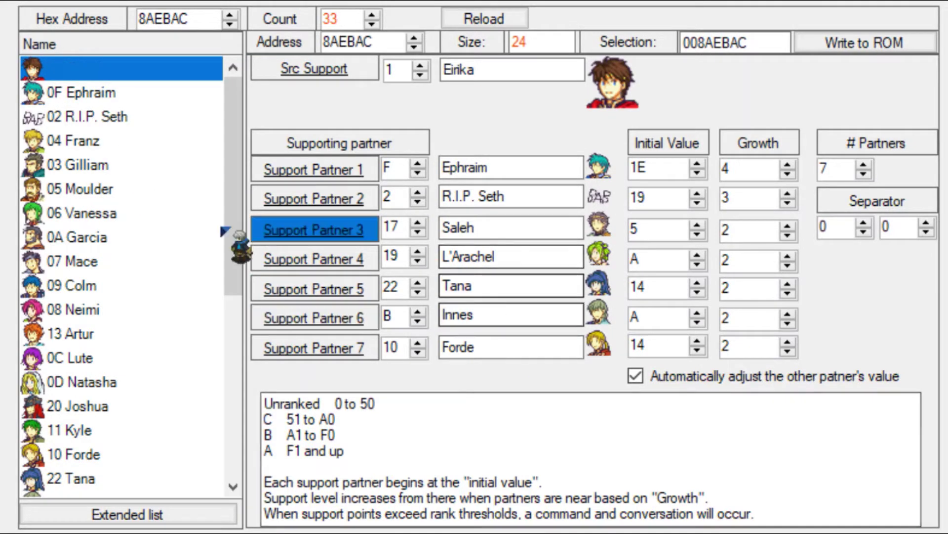
- Load 02 R.I.P. Seth's entry and write Kyle (11) as his sixth partner
click(119, 117)
scroll(120, 169, down, 1)
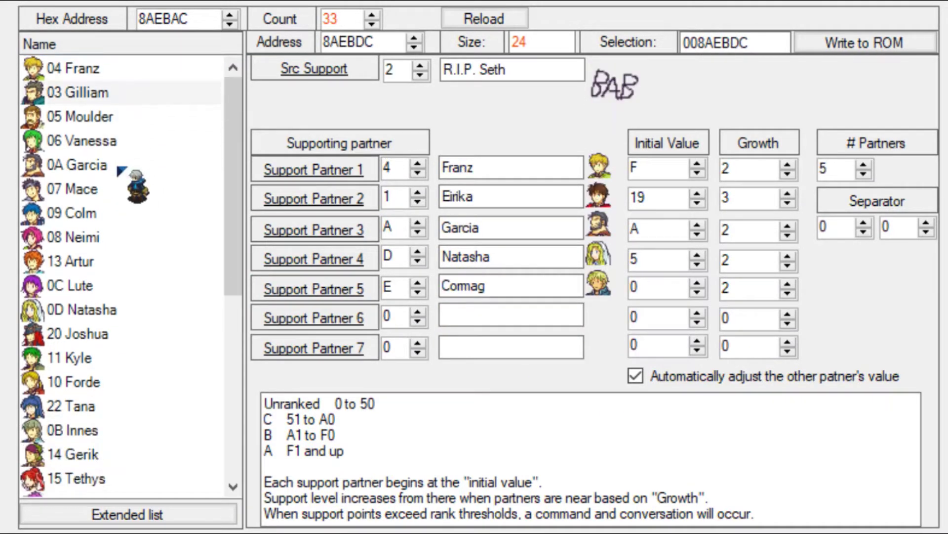
scroll(127, 170, up, 1)
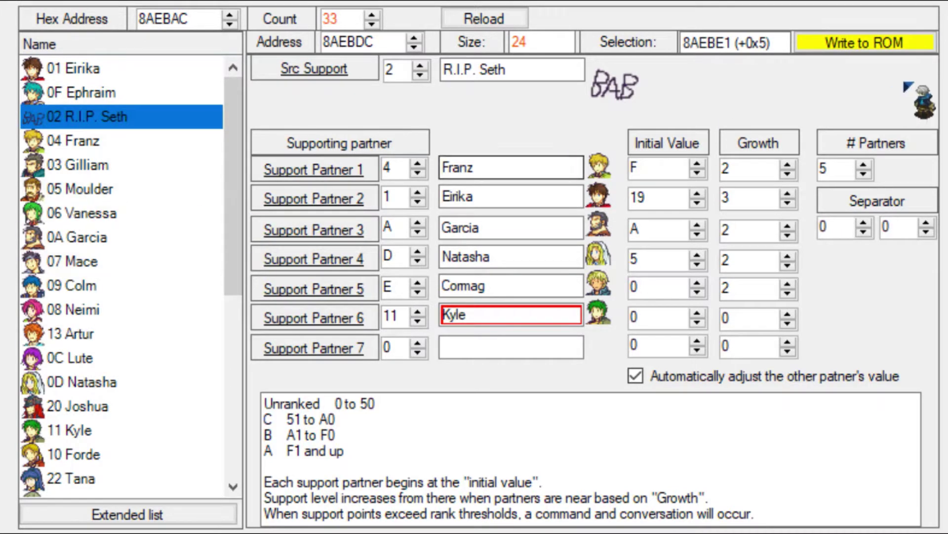
click(902, 47)
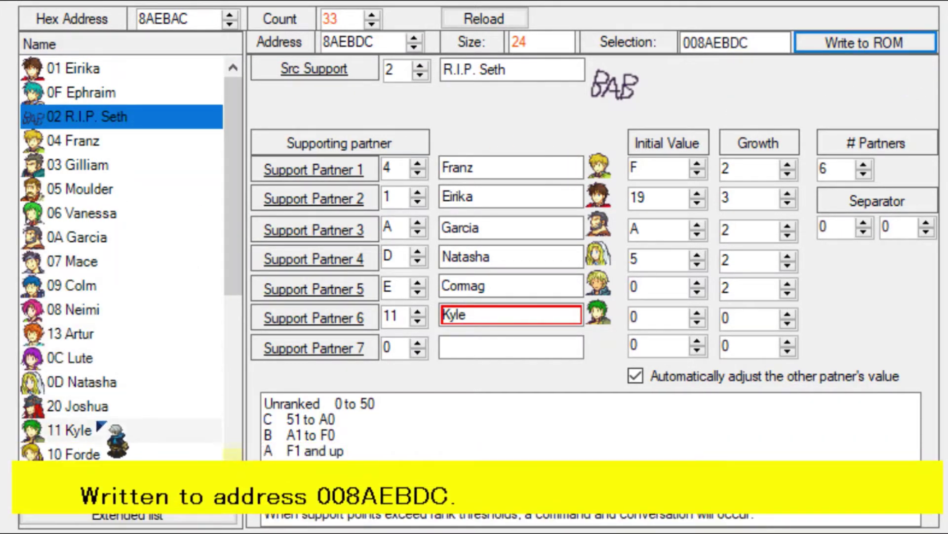
- Check 11 Kyle's support entry, then go back to R.I.P. Seth's entry
click(99, 440)
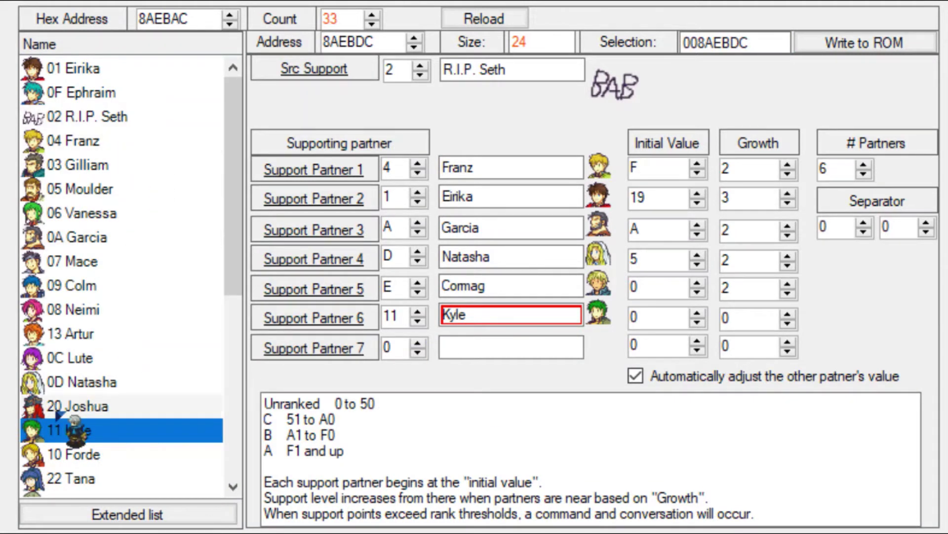
click(59, 431)
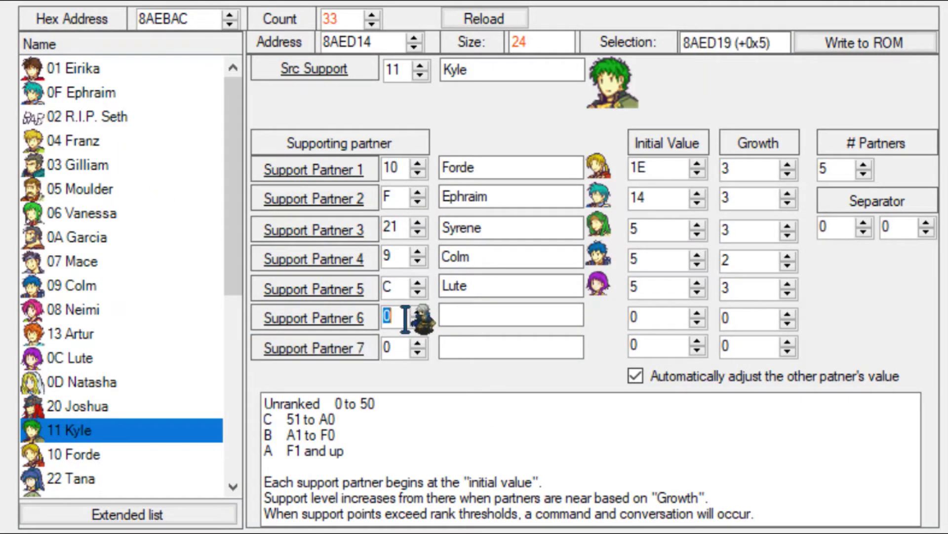
click(131, 121)
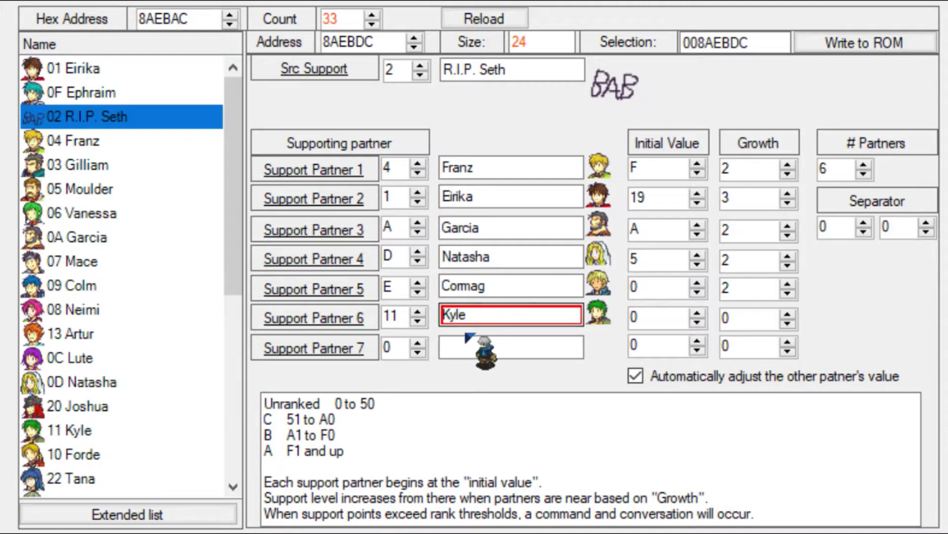
drag(595, 341, 519, 329)
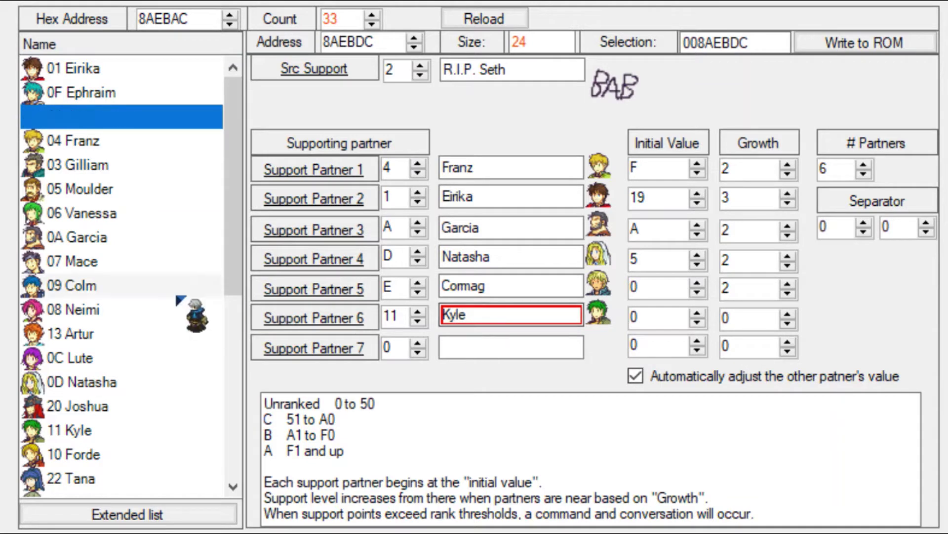
- Set Kyle's sixth partner ID to 2 (R.I.P. Seth), write to ROM, and reselect Seth
click(119, 431)
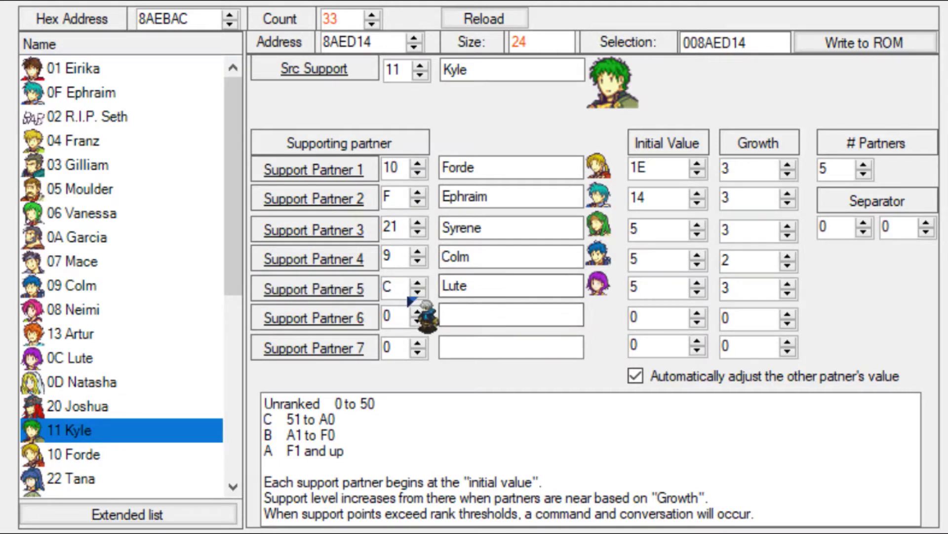
text(2)
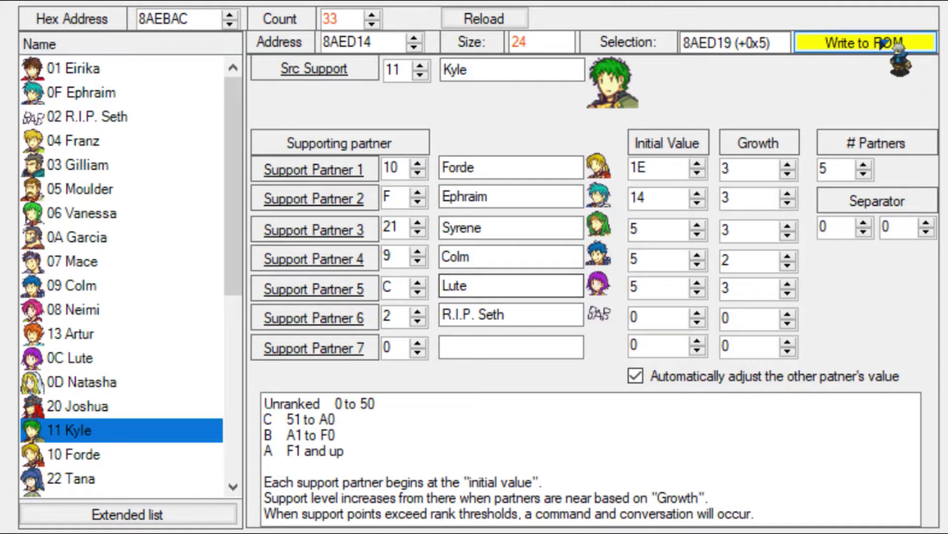
click(864, 42)
click(89, 116)
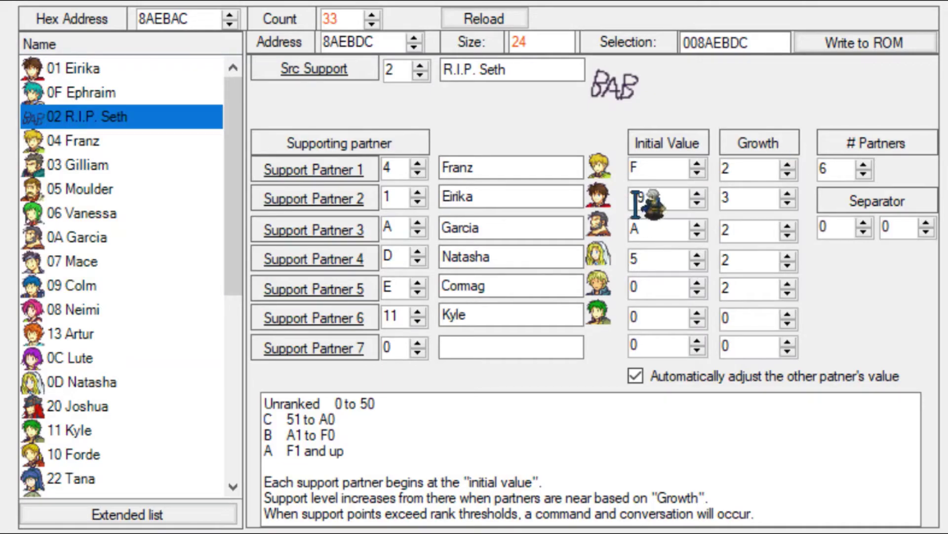
drag(265, 404, 351, 449)
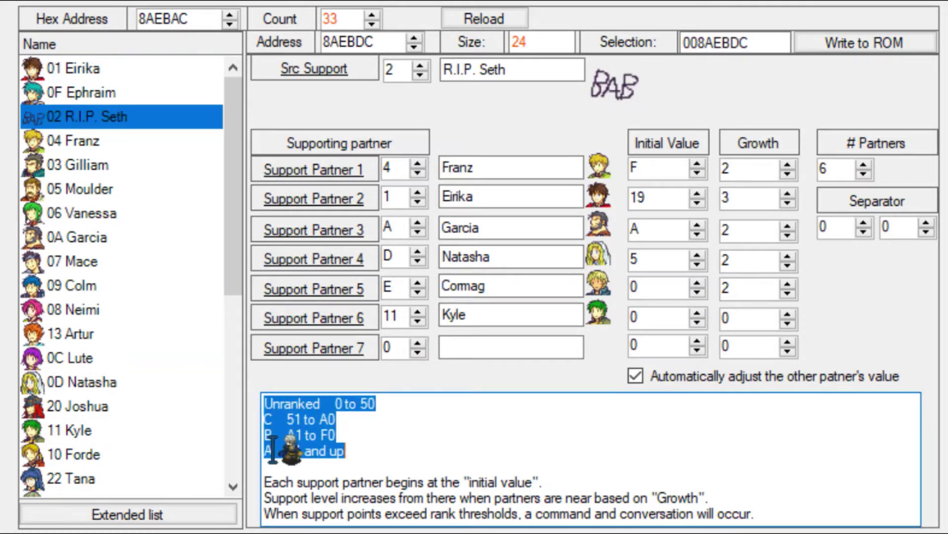
click(375, 451)
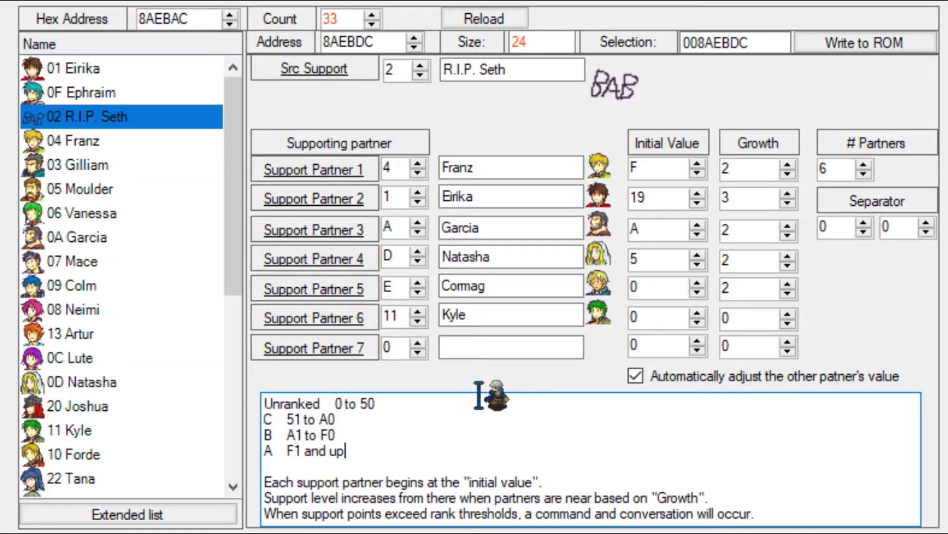
click(717, 164)
click(633, 167)
click(591, 420)
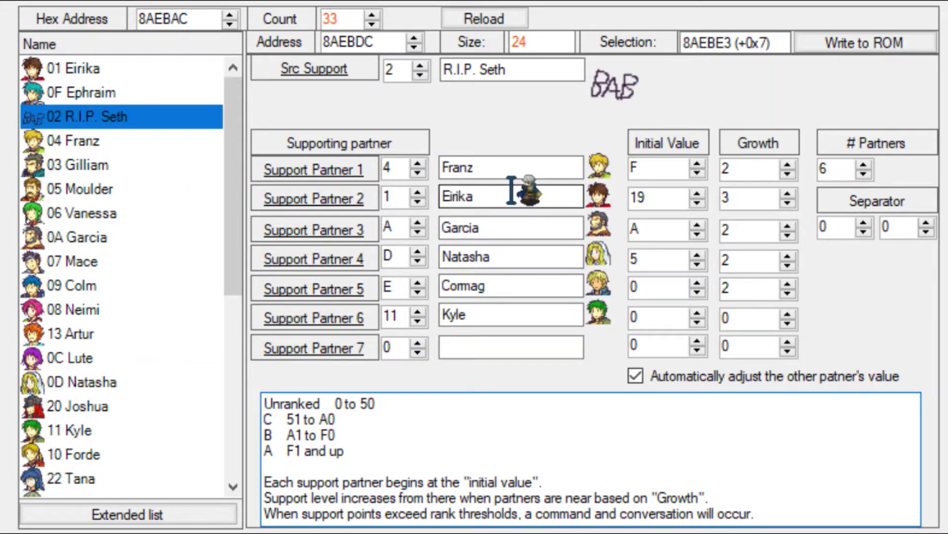
click(643, 198)
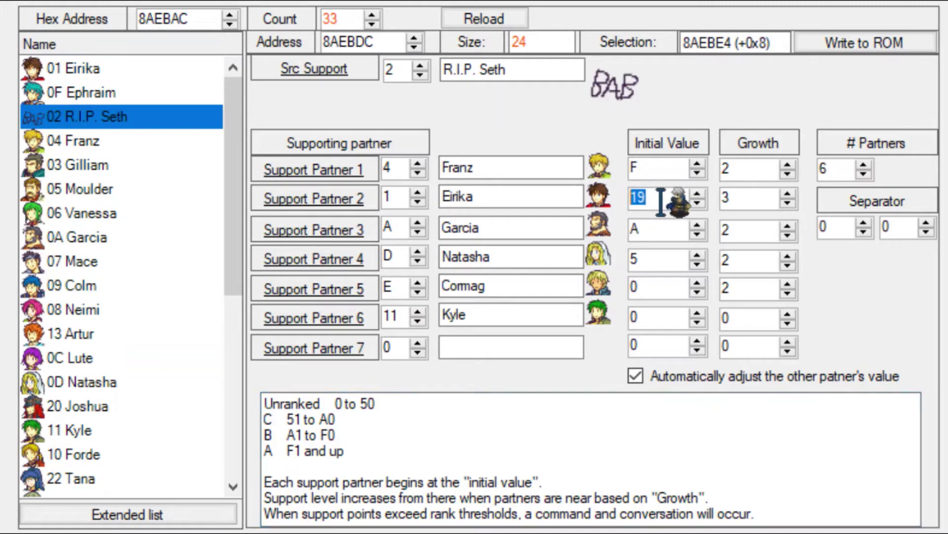
click(740, 200)
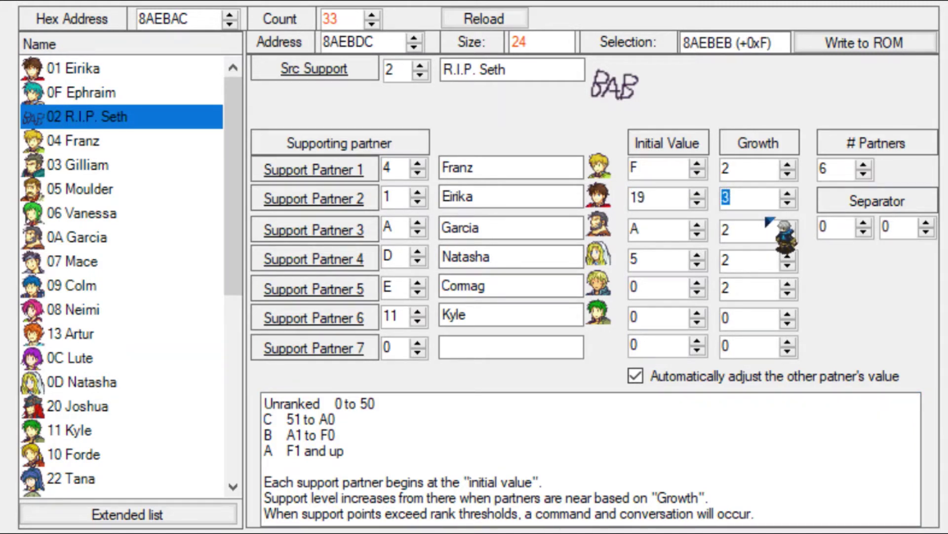
click(652, 197)
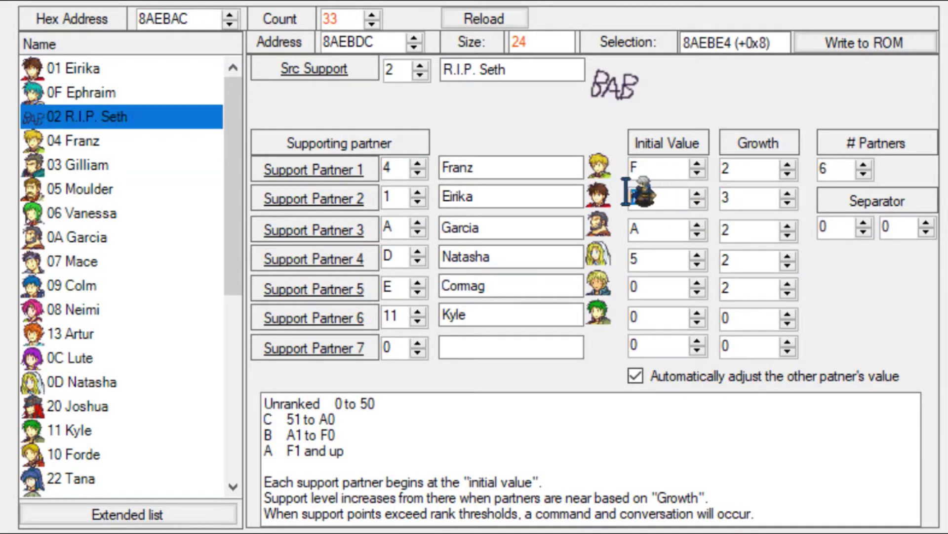
click(749, 197)
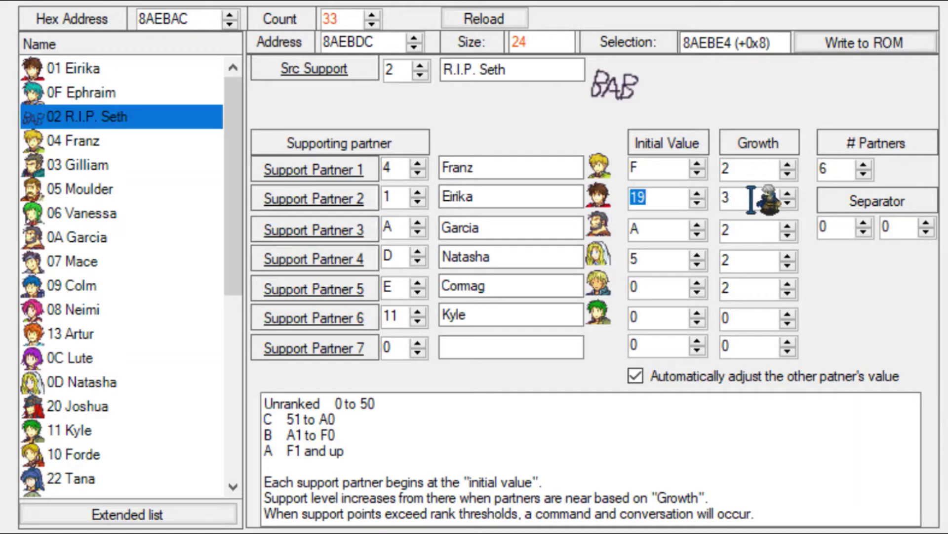
click(717, 200)
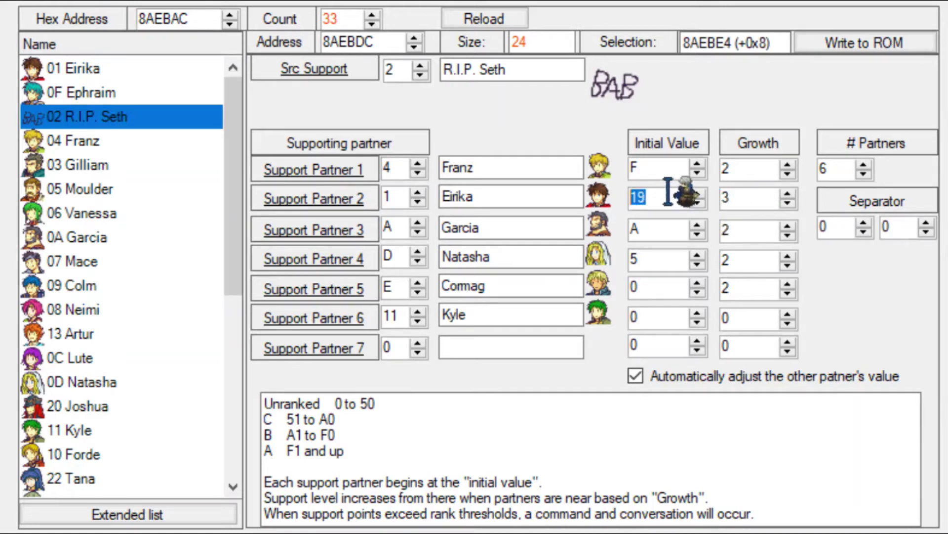